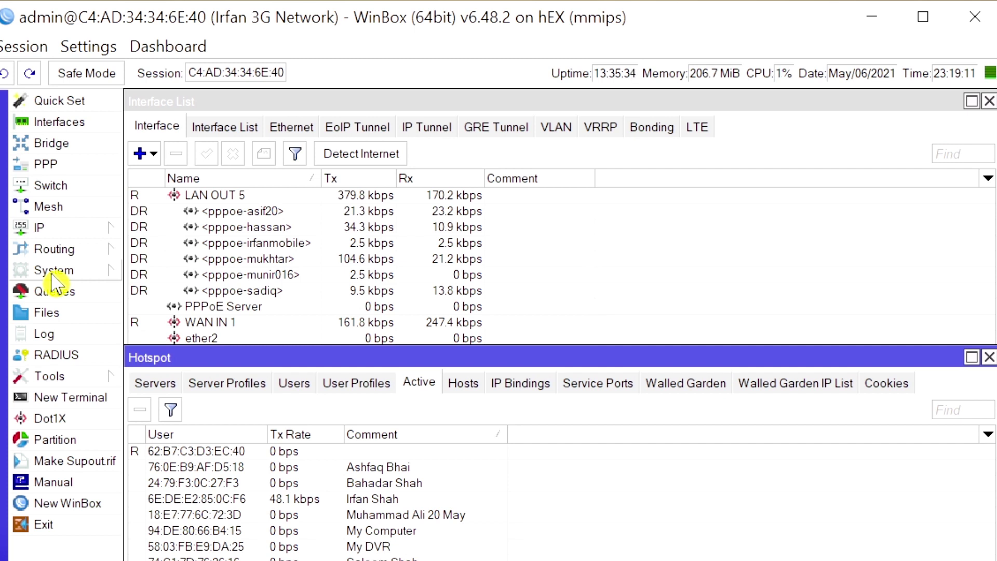
Step: Open the router's system disk list and reposition its window over the workspace
left_click(50, 270)
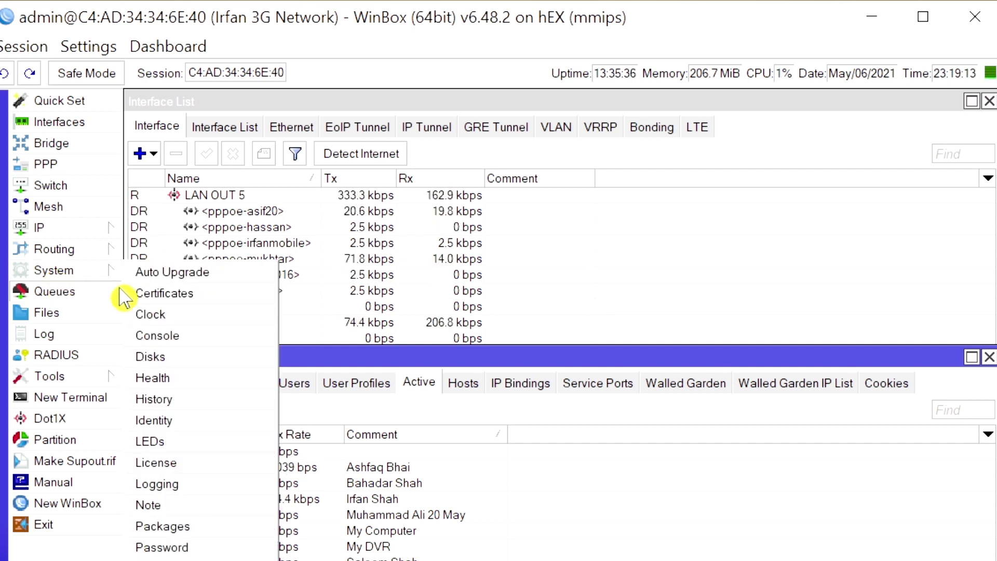
left_click(178, 357)
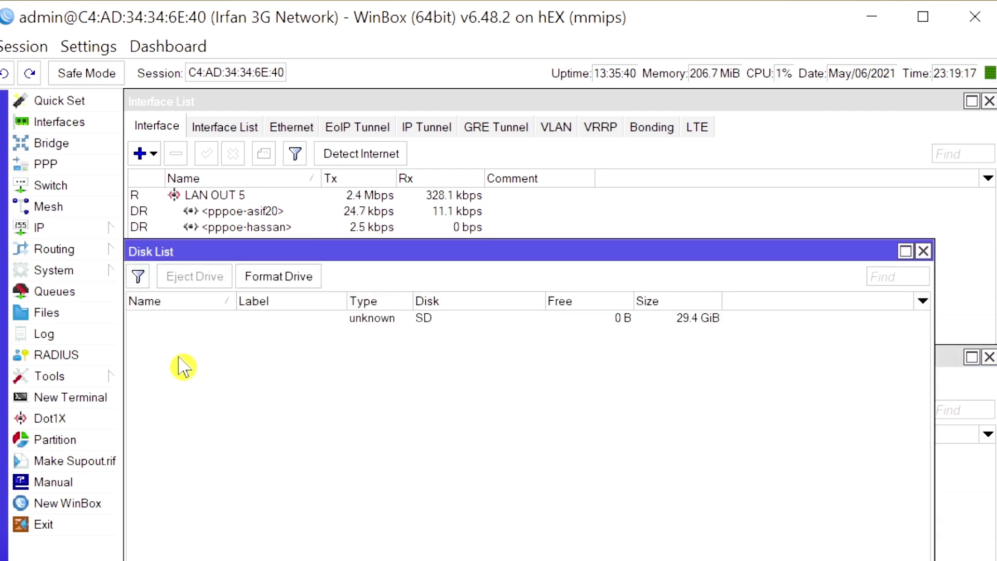
left_click_drag(342, 262, 377, 241)
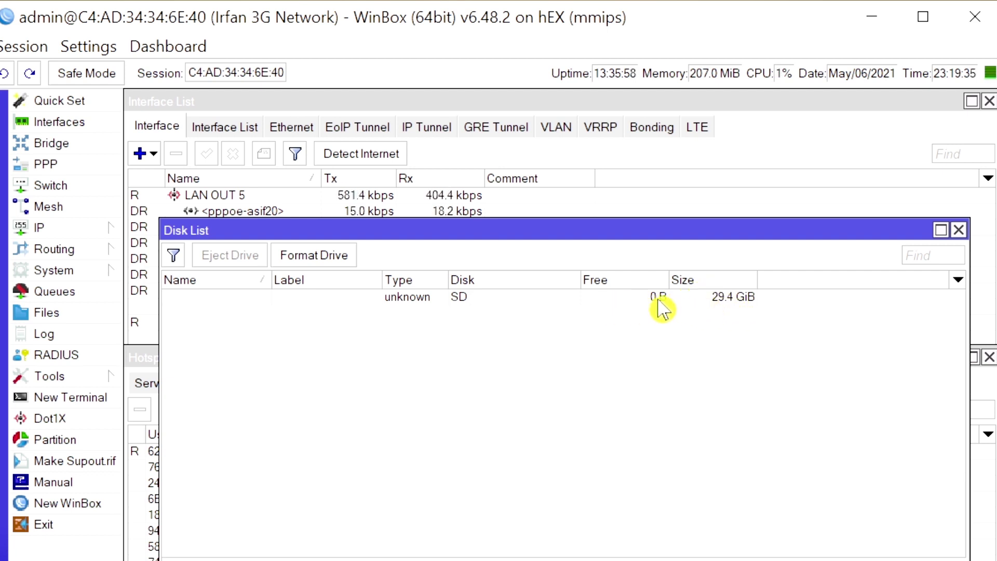
Step: Format the unknown-type SD drive with the fat32 file system, leaving its label empty
left_click(409, 309)
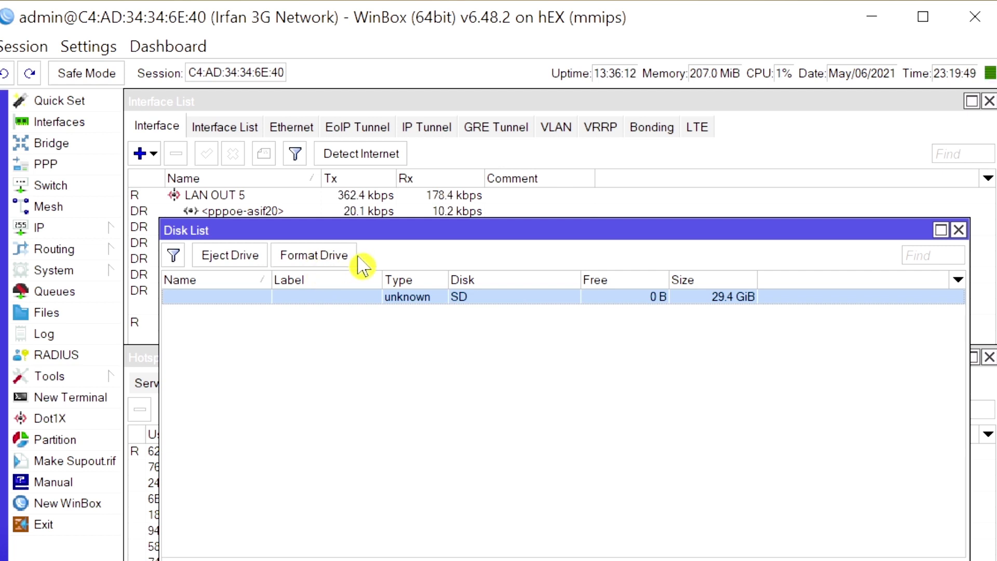
left_click(326, 259)
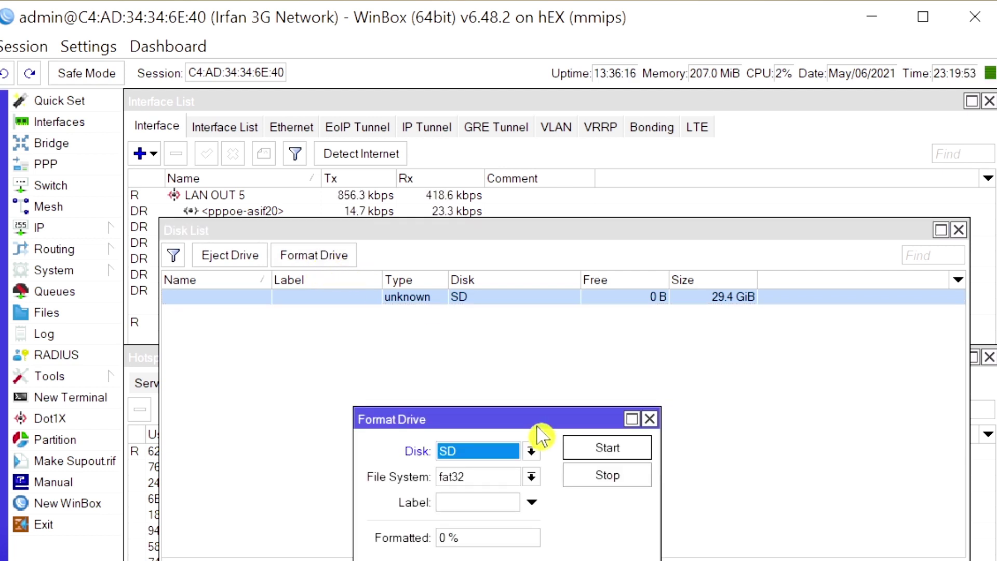
left_click_drag(536, 422, 504, 213)
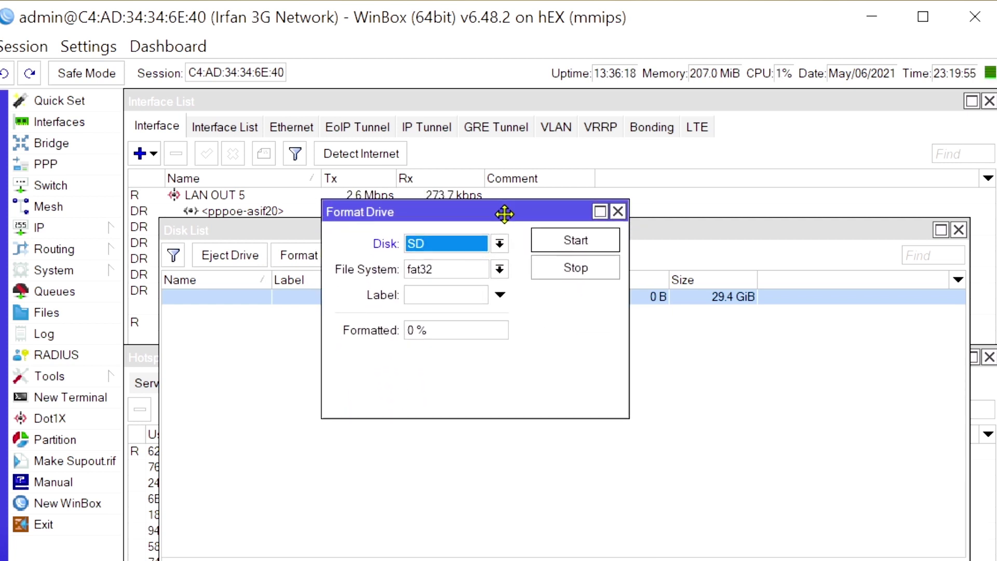
left_click(500, 268)
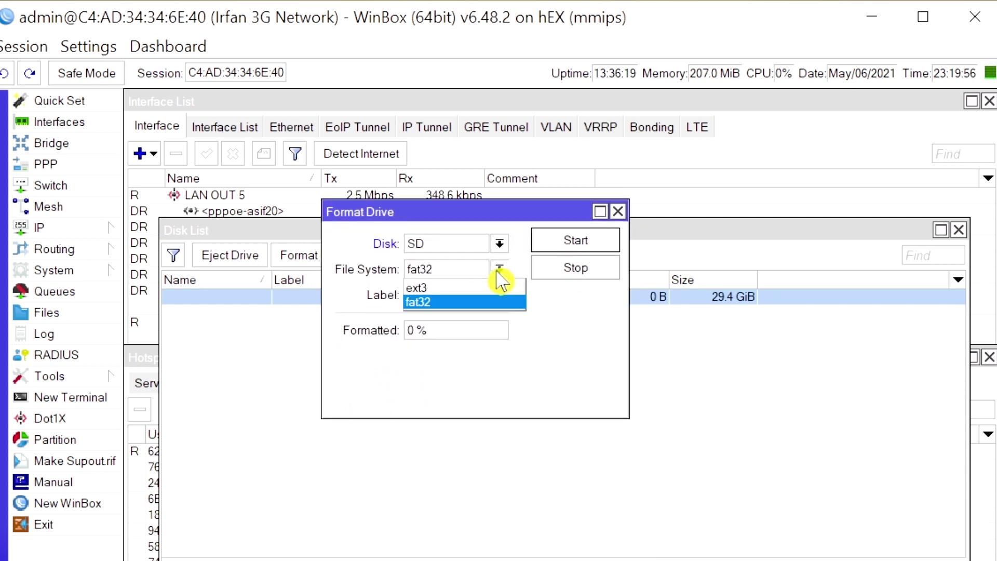
left_click(452, 288)
left_click(499, 269)
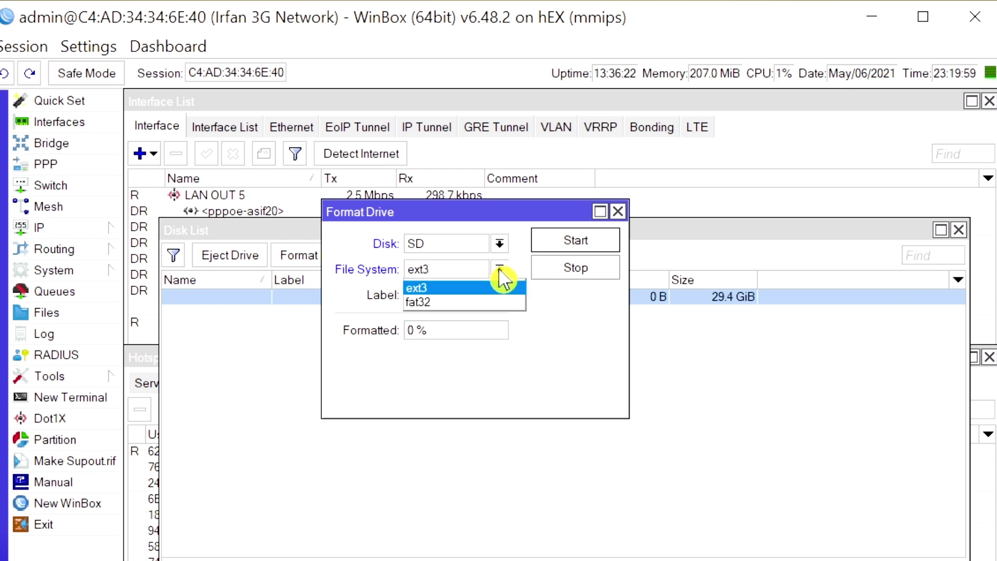
left_click(445, 302)
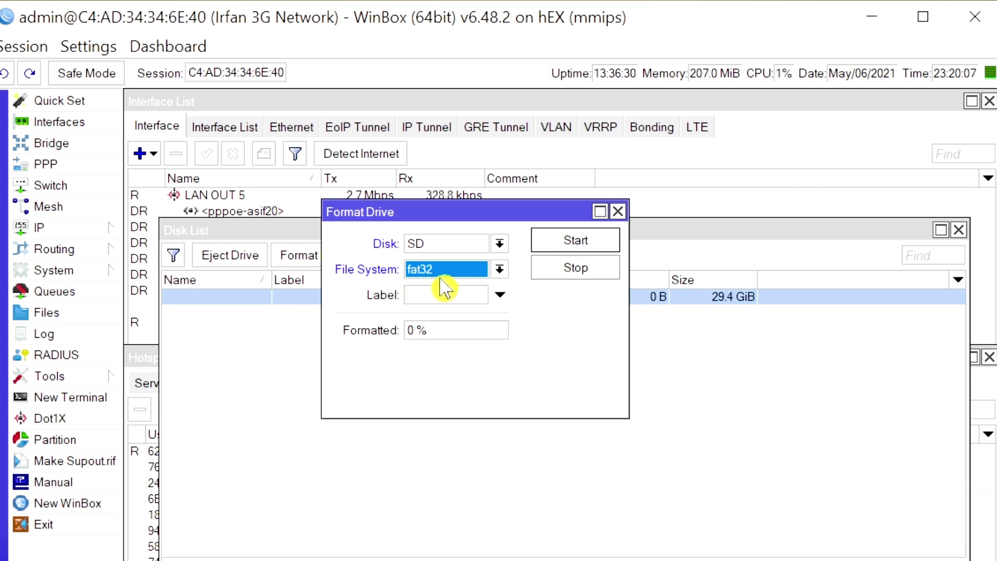
left_click(582, 244)
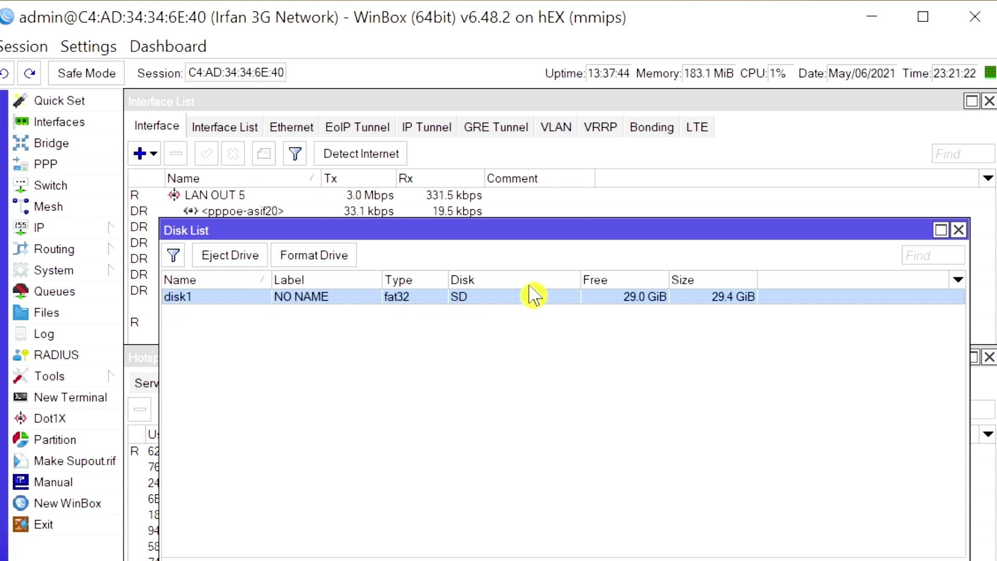
Step: Check the details of the formatted disk1 on the SD card, leave them as they are and close the disk list
left_click(285, 367)
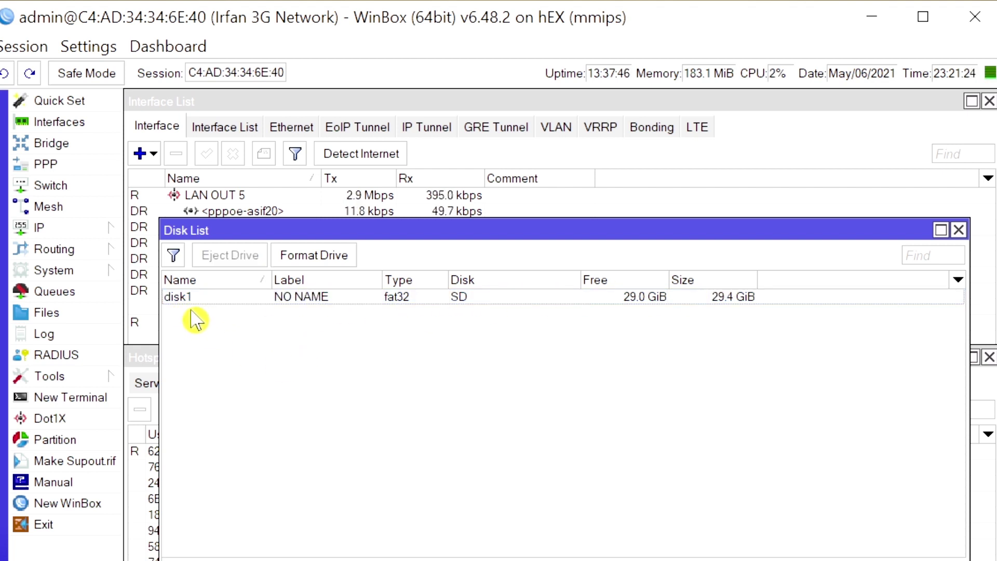
left_click(405, 299)
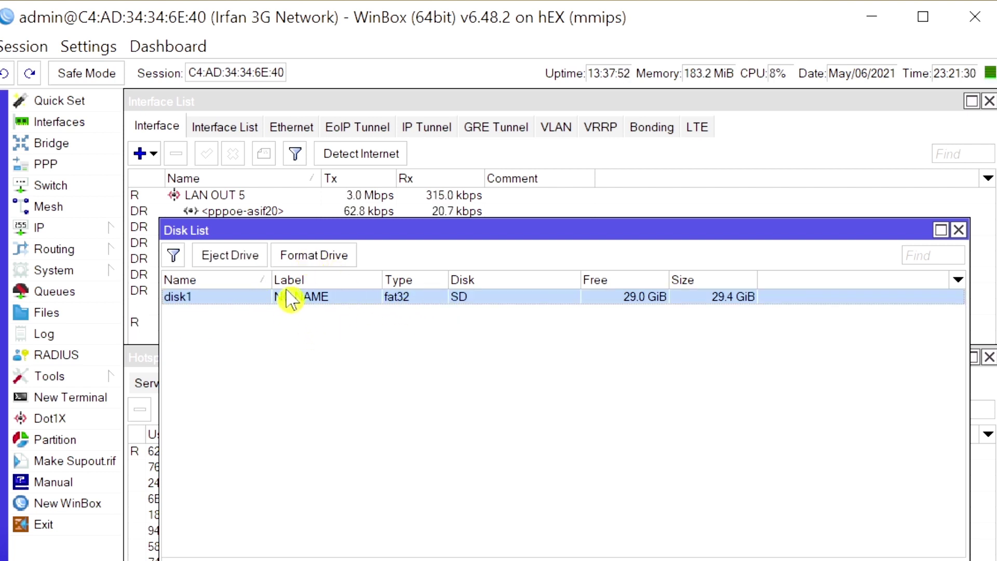
double_click(342, 297)
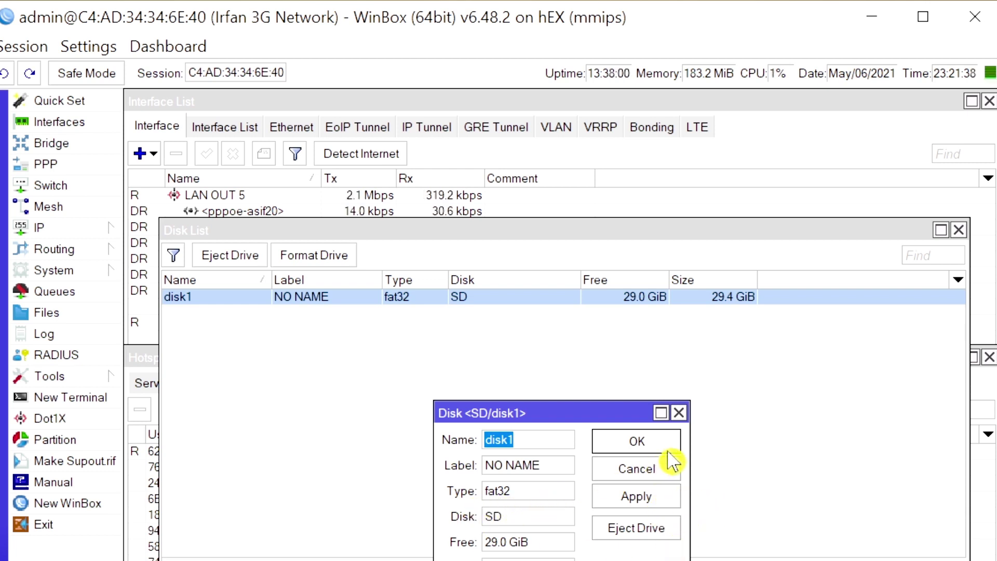
left_click(679, 413)
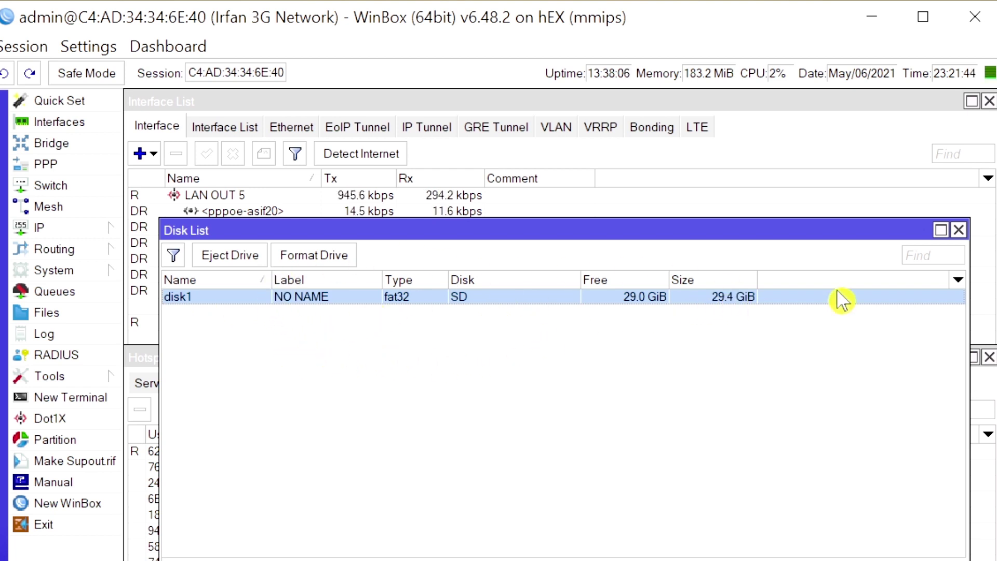
left_click(959, 230)
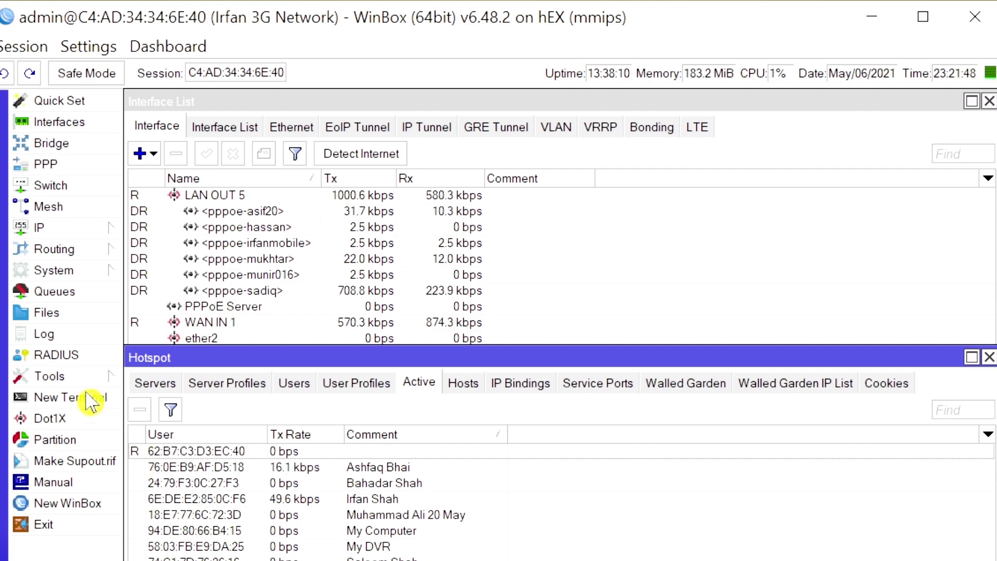
Step: Reconnect to the RB750Gr3 router with the admin login already filled in and open its file list
left_click(46, 314)
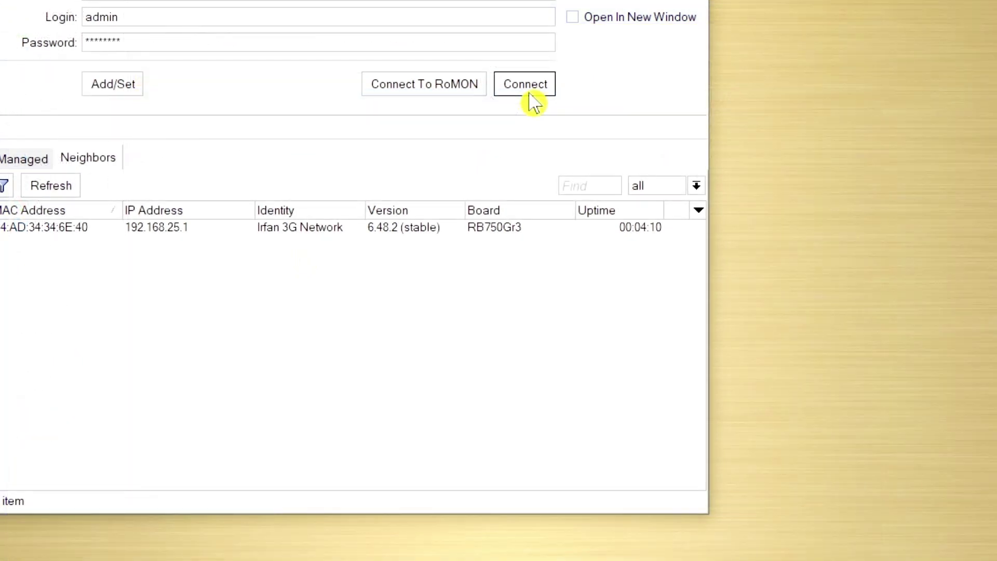
left_click(529, 92)
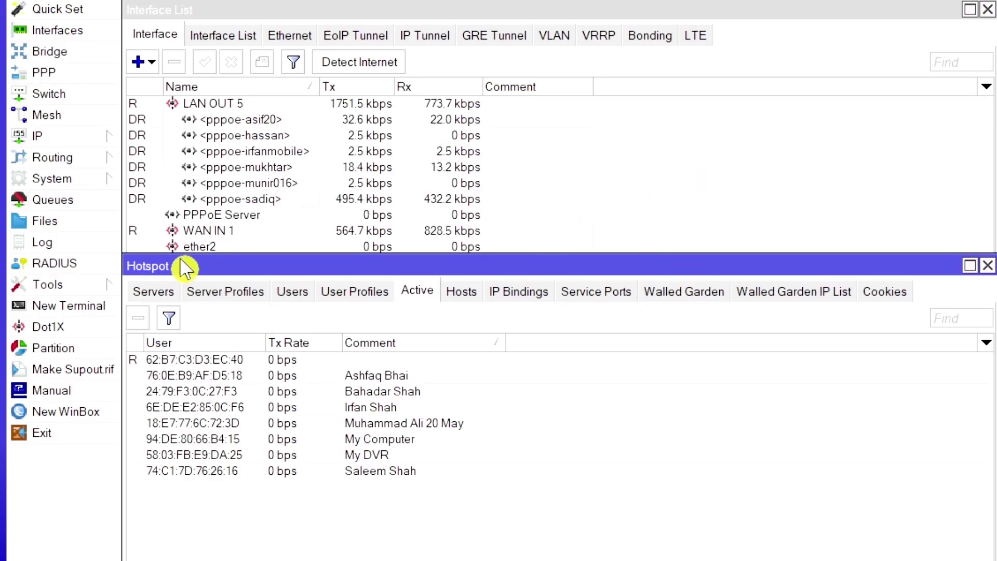
left_click(50, 224)
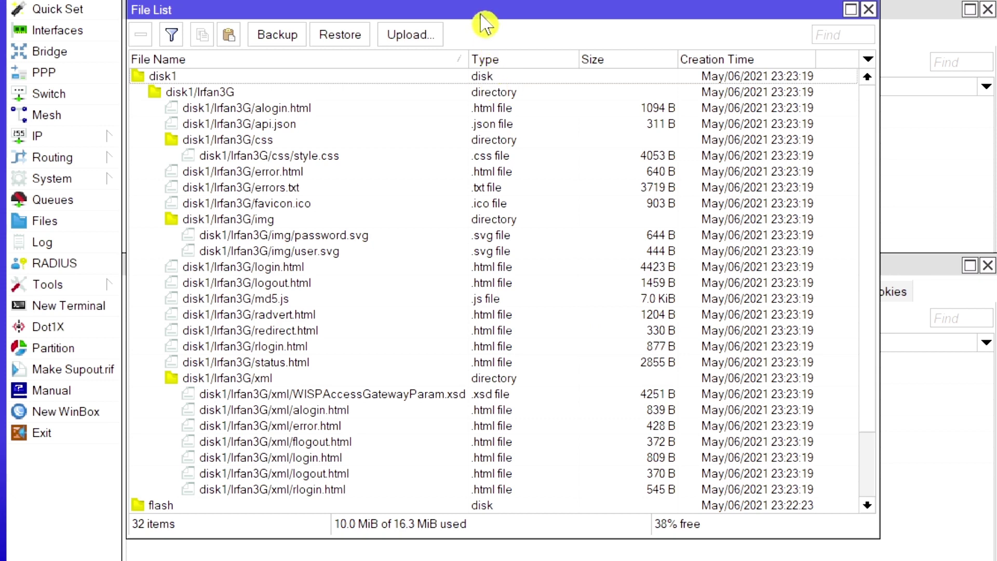
Step: Delete the disk1/Irfan3G directory from the router's files
left_click_drag(481, 15, 511, 28)
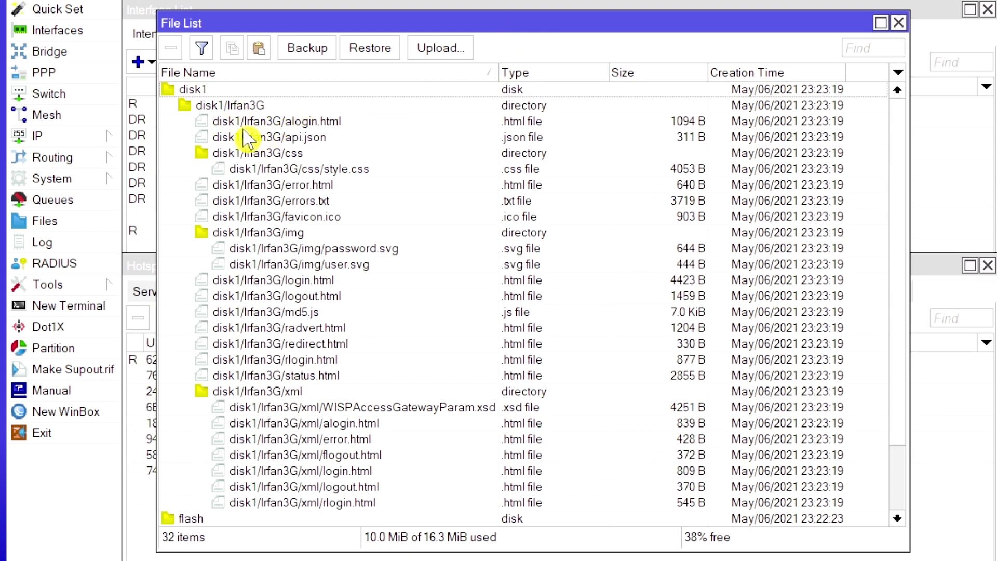
left_click(219, 106)
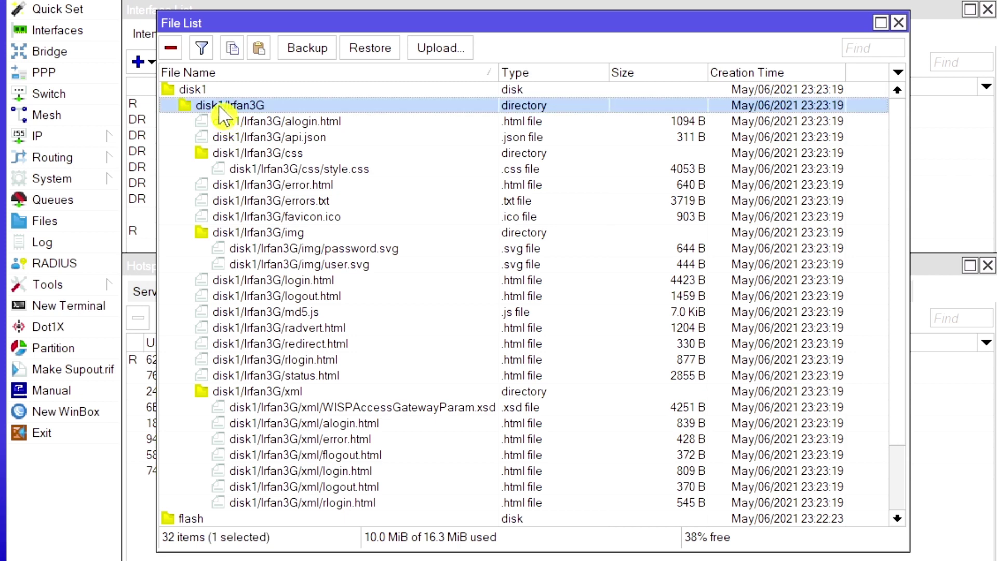
left_click(172, 48)
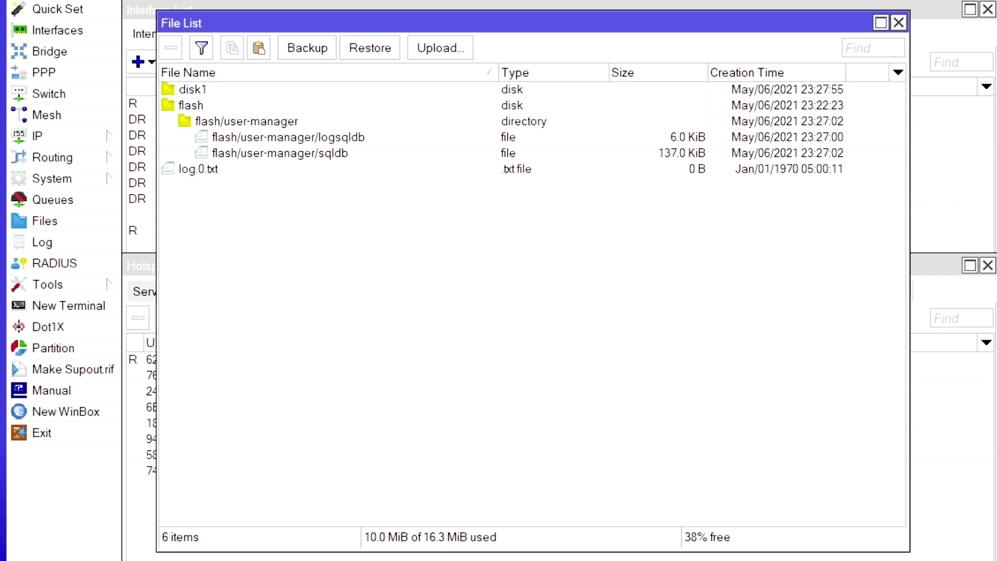
Step: Check the size of the desktop folder irfan 4G in its properties, then dismiss them without changes
left_click_drag(139, 239, 384, 4)
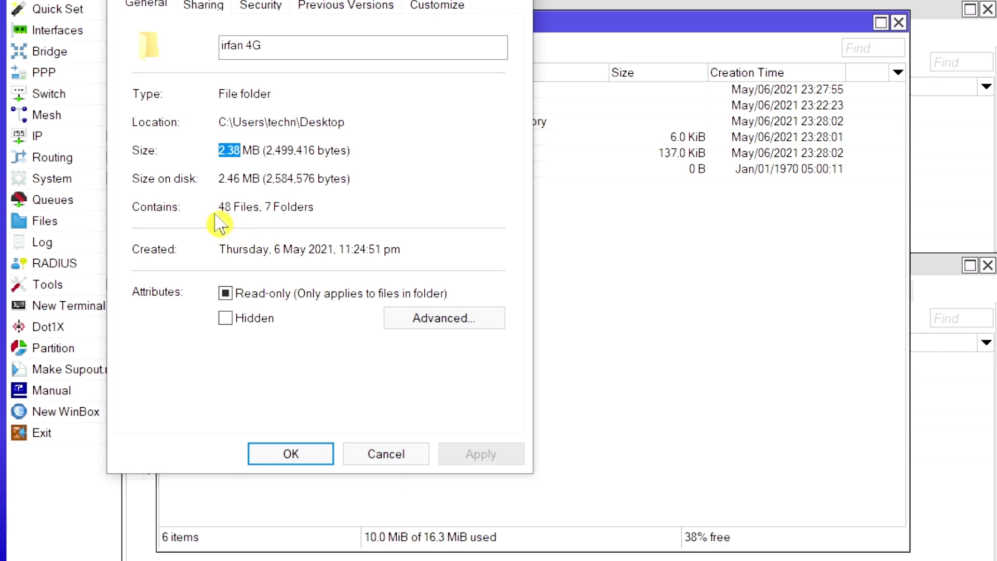
left_click(400, 459)
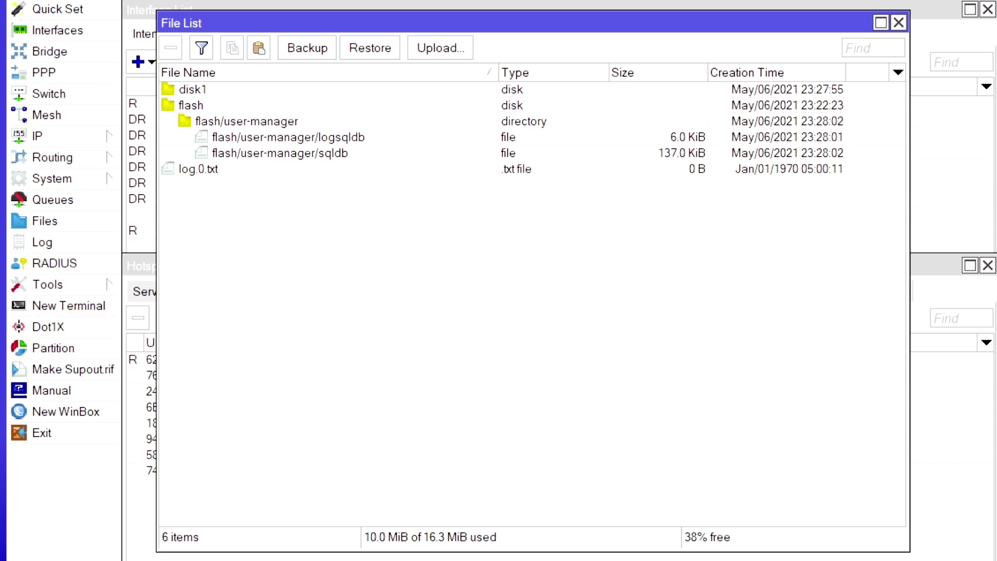
left_click(185, 90)
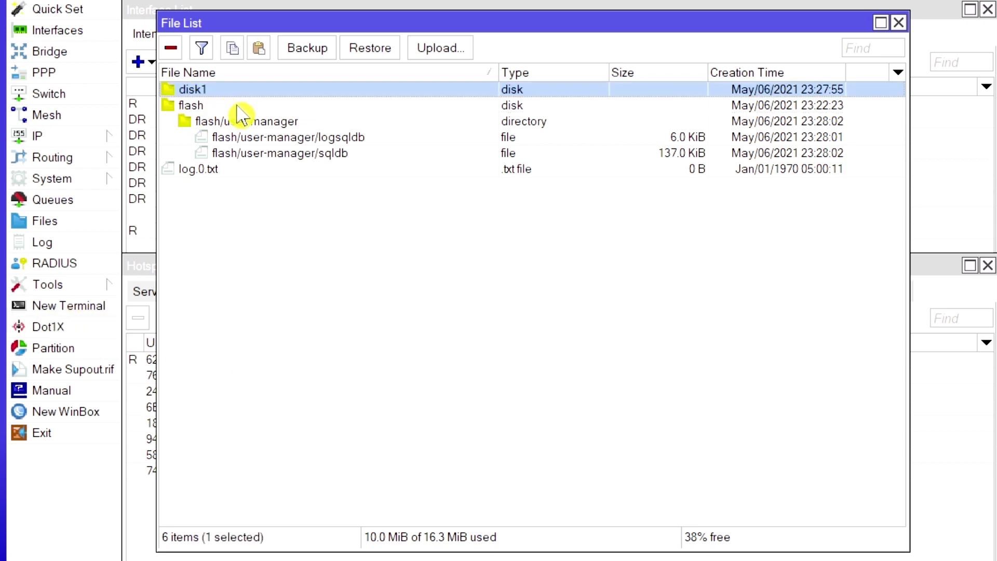
left_click(198, 107)
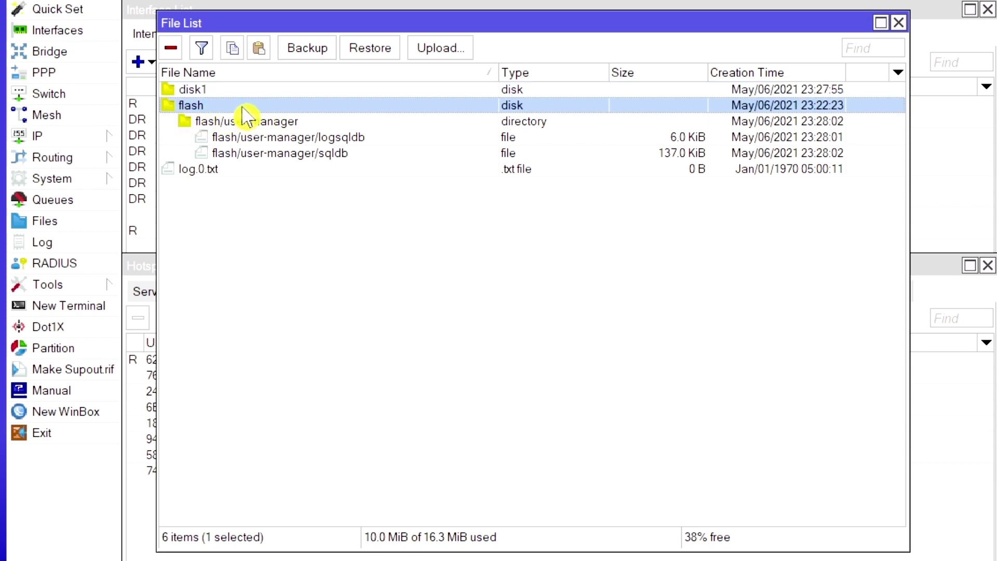
left_click(193, 92)
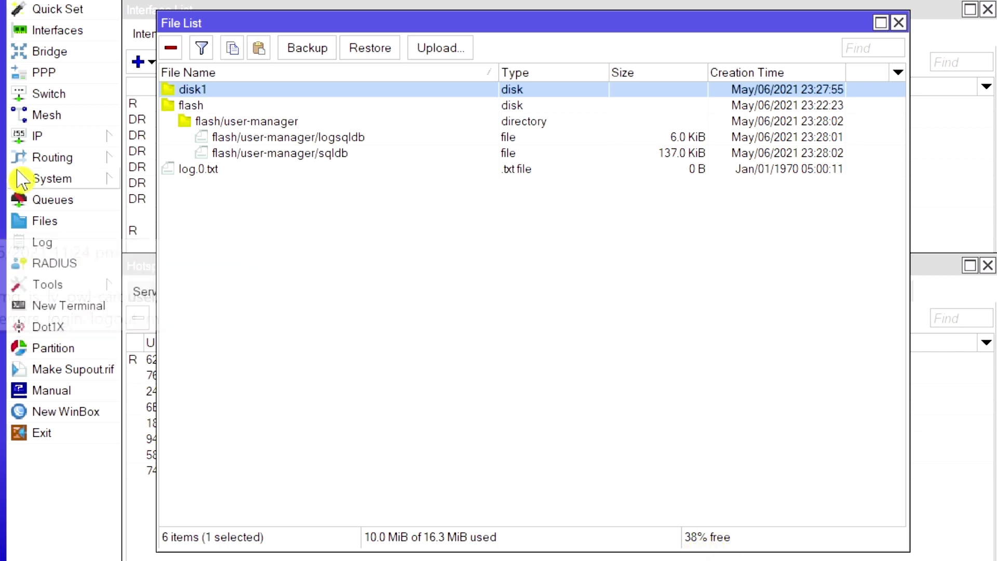
left_click(201, 106)
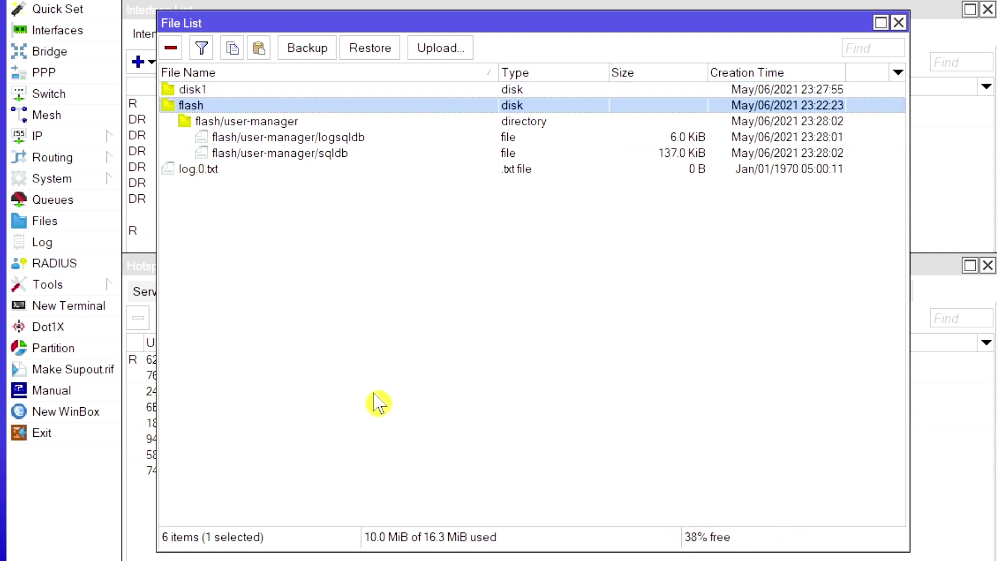
Step: Upload the irfan 4G folder from the desktop to disk1 in the router's file list
left_click(190, 91)
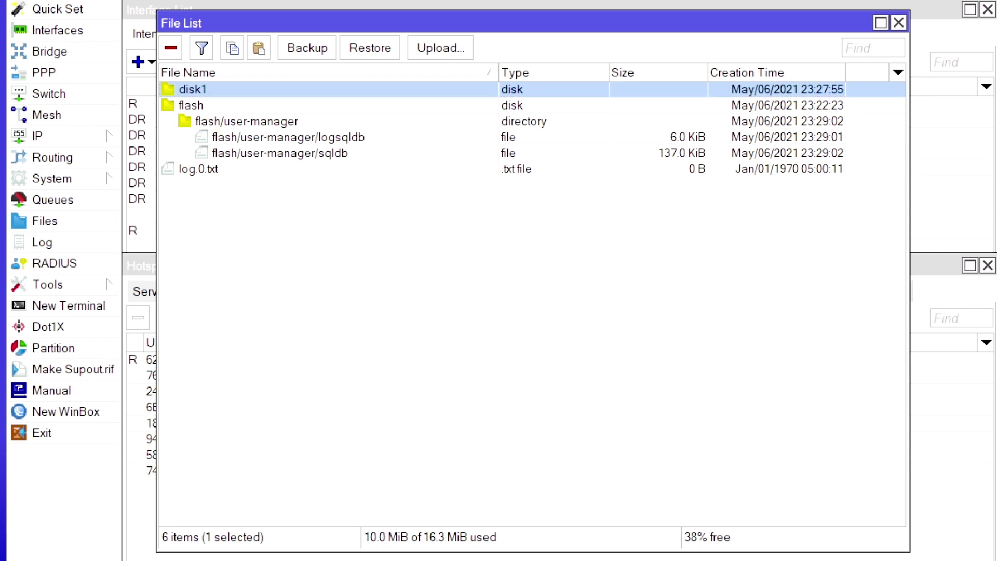
left_click_drag(6, 208, 236, 88)
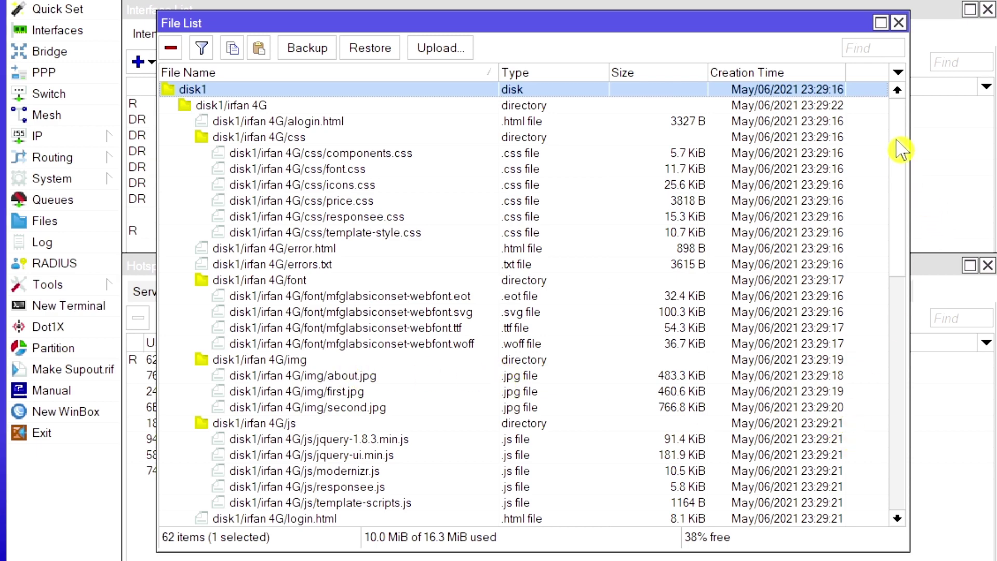
left_click_drag(898, 149, 909, 122)
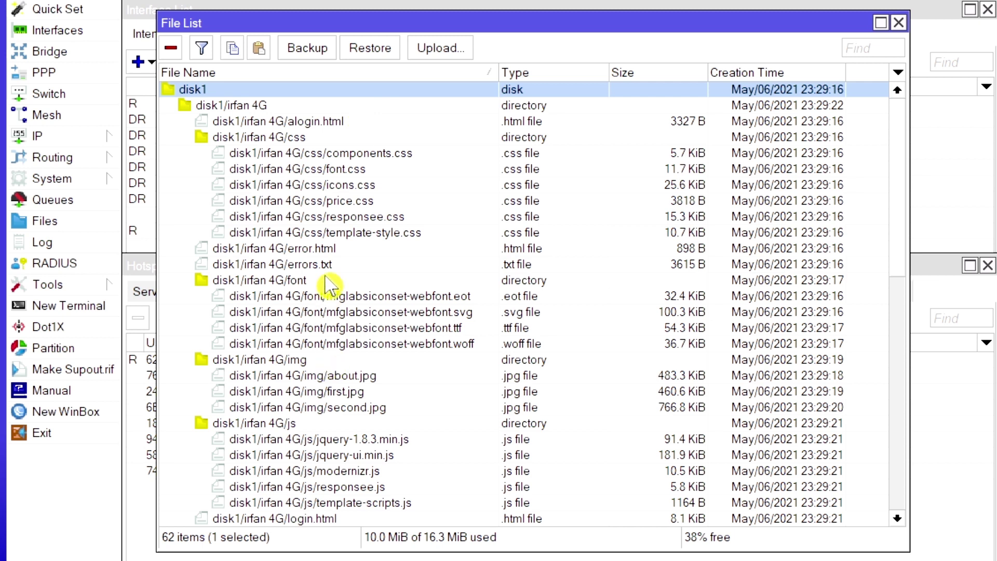
Step: Delete the disk1/irfan 4G directory from the router's files
left_click(201, 106)
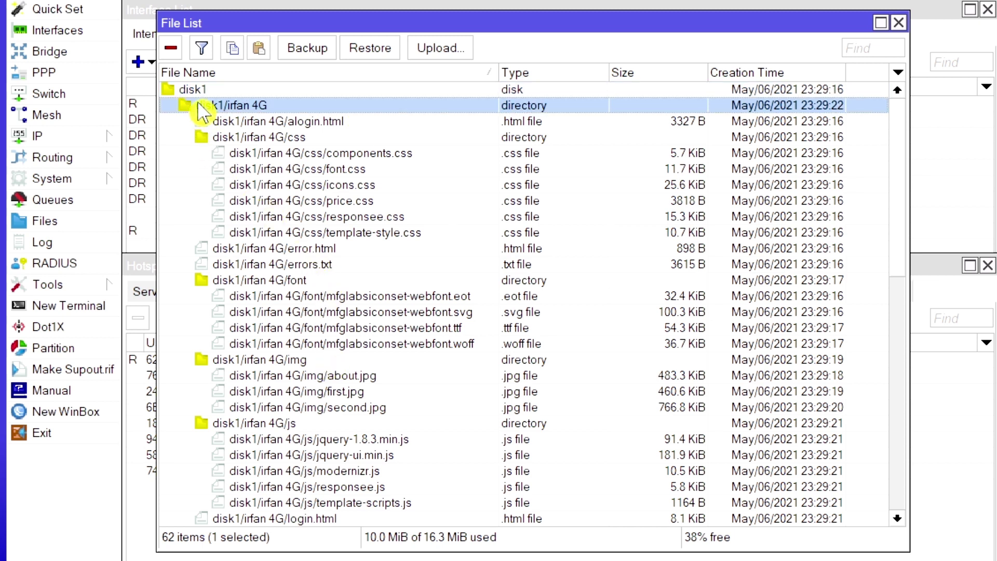
left_click(176, 50)
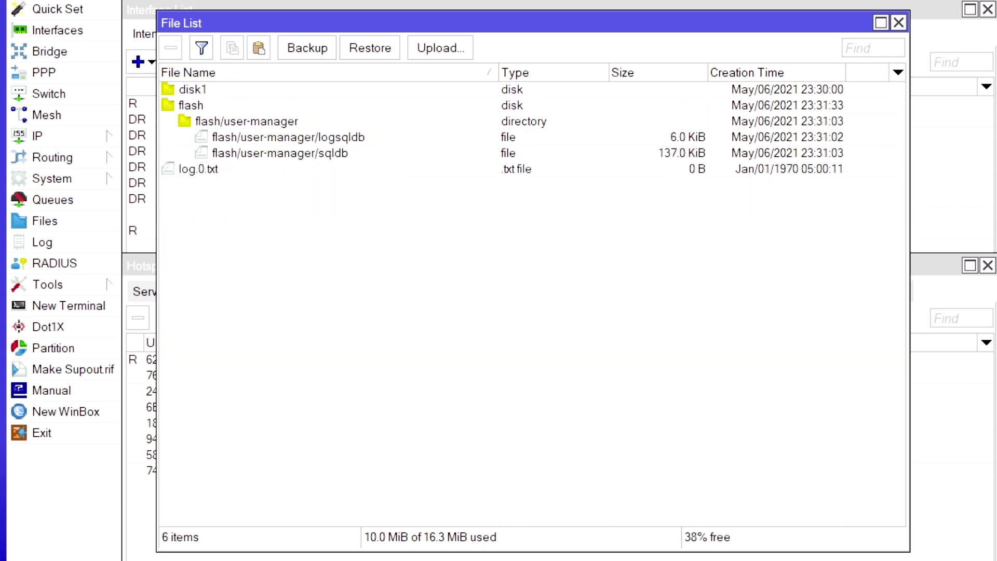
left_click(189, 107)
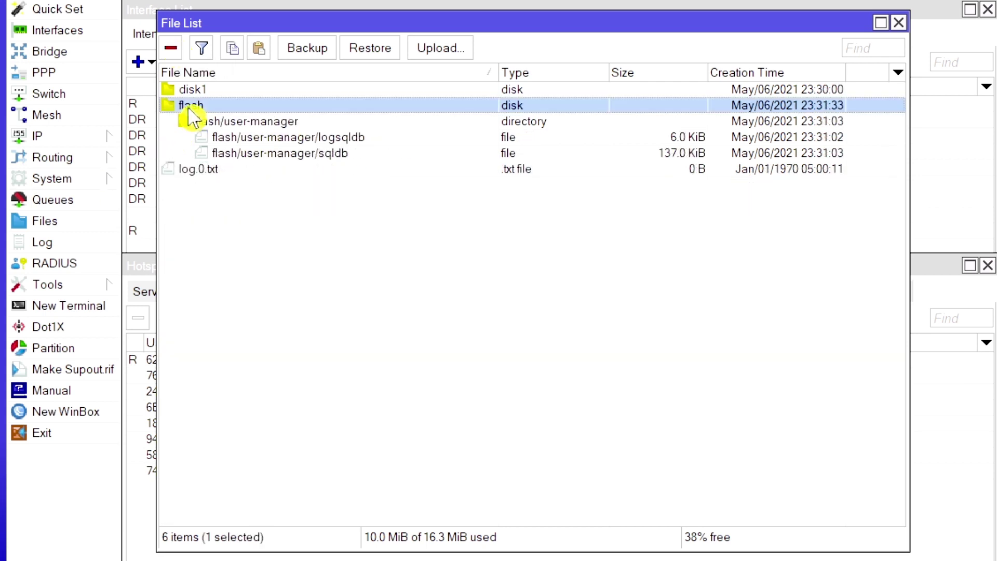
left_click(190, 93)
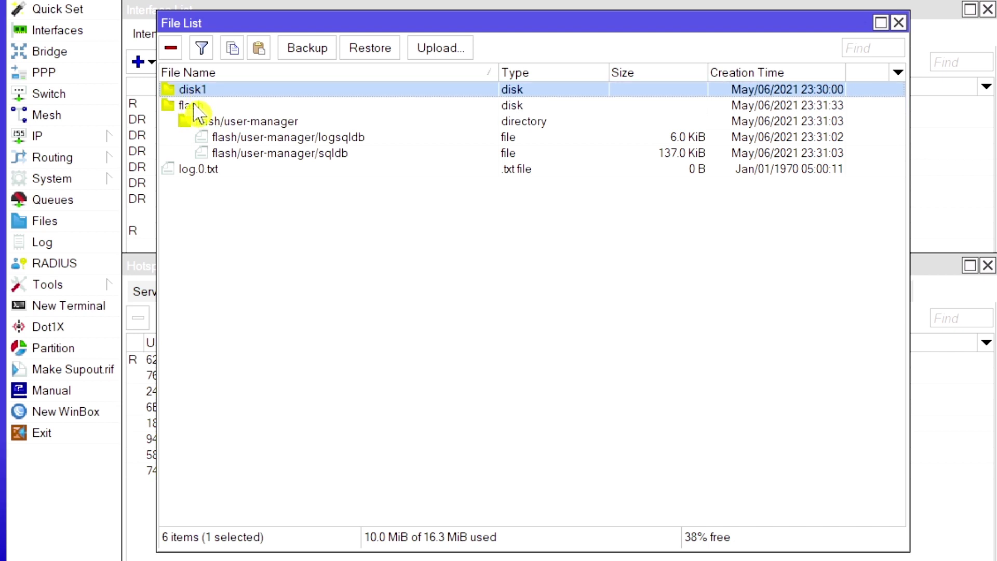
left_click(196, 107)
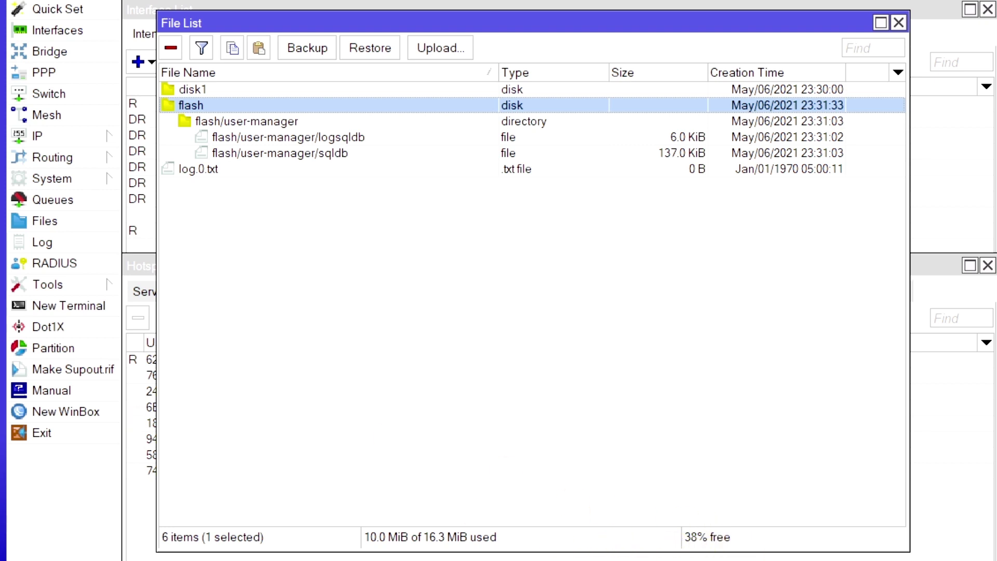
Step: Upload the irfan 4G folder from the desktop to the flash disk in the router's file list
left_click_drag(191, 239, 250, 109)
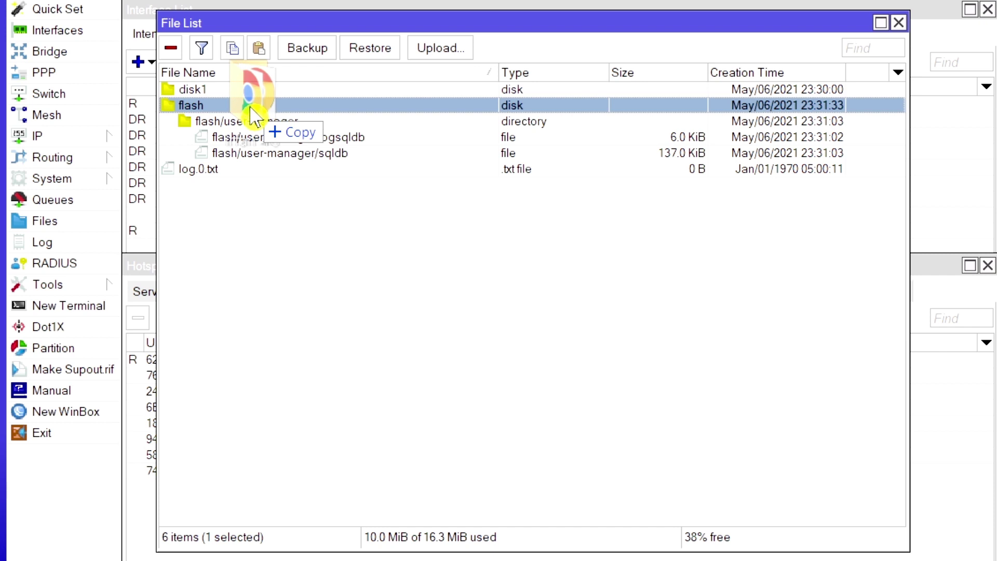
left_click_drag(250, 108, 250, 108)
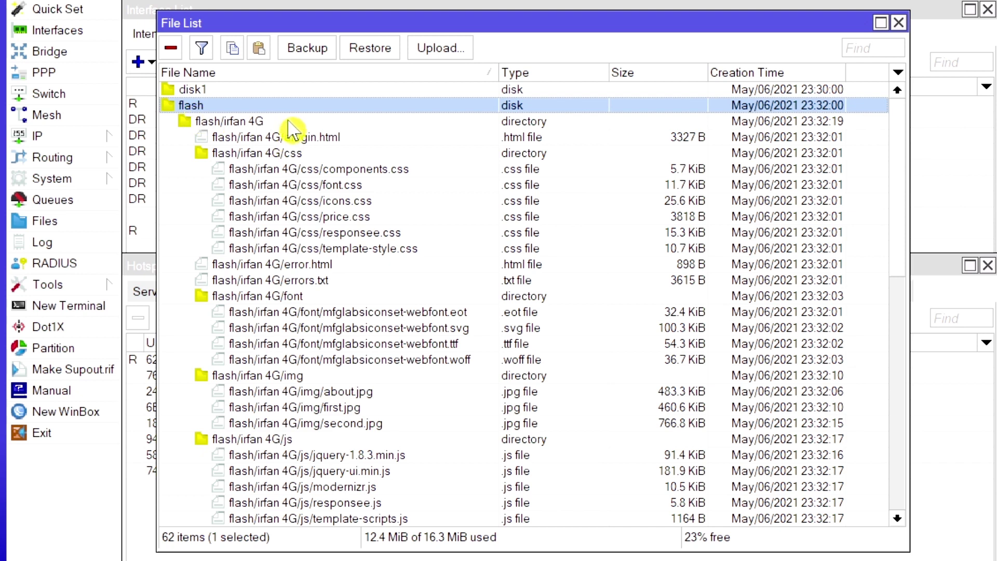
Step: Delete the flash/irfan 4G directory from the router's files
left_click(198, 90)
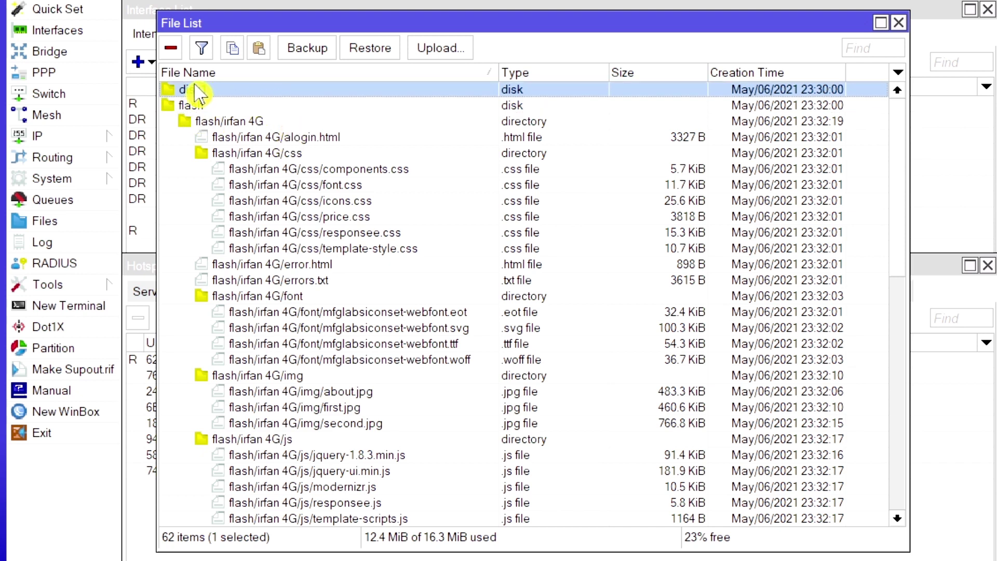
left_click(191, 107)
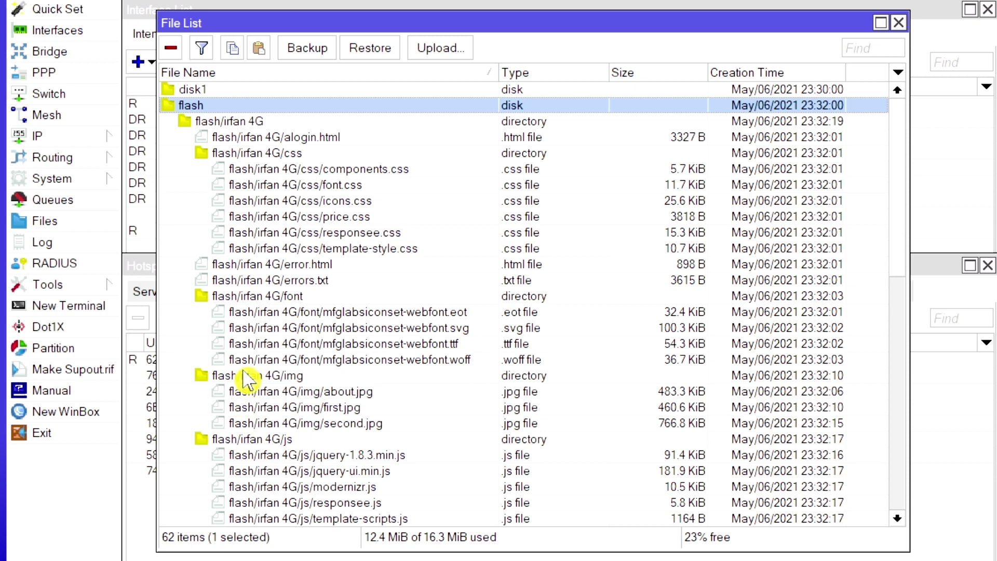
left_click(222, 123)
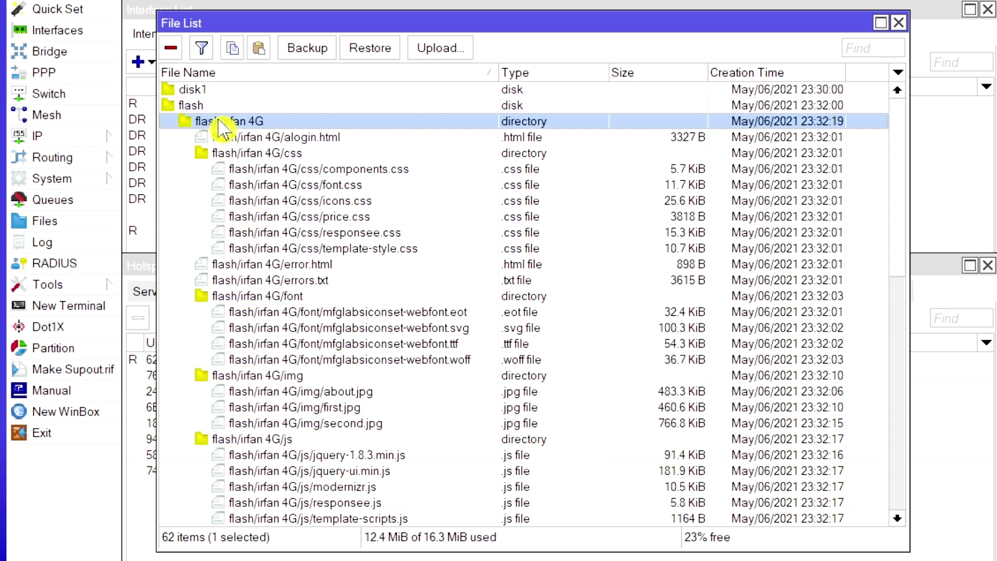
left_click(171, 49)
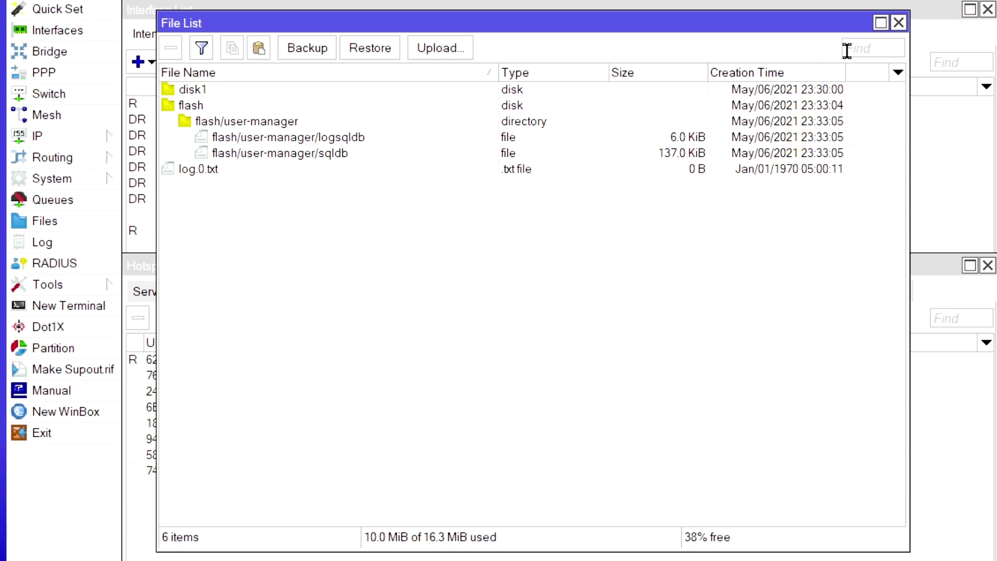
Step: Close the router's file list and move the desktop folder irfan 4G to the Recycle Bin
left_click(897, 24)
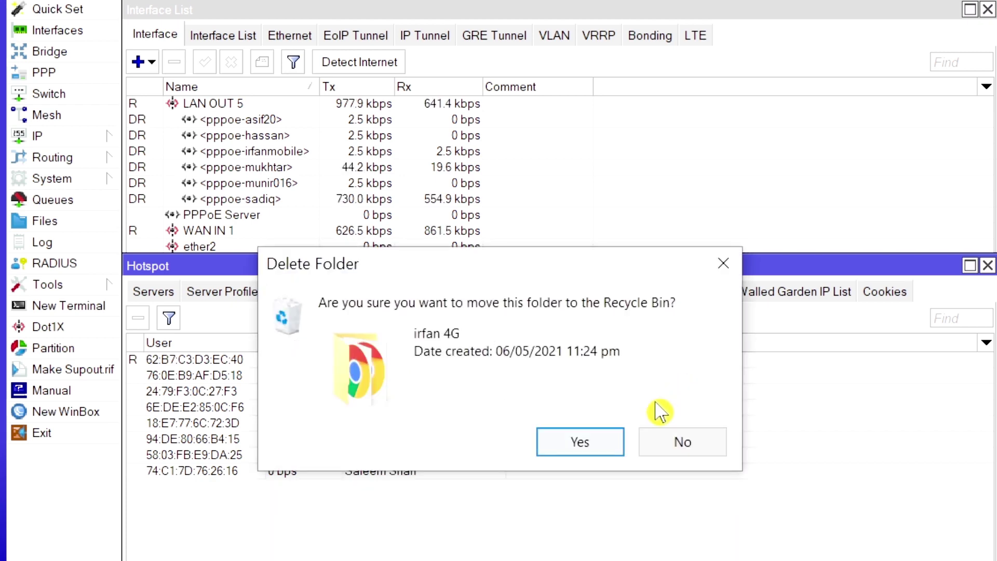
left_click(602, 448)
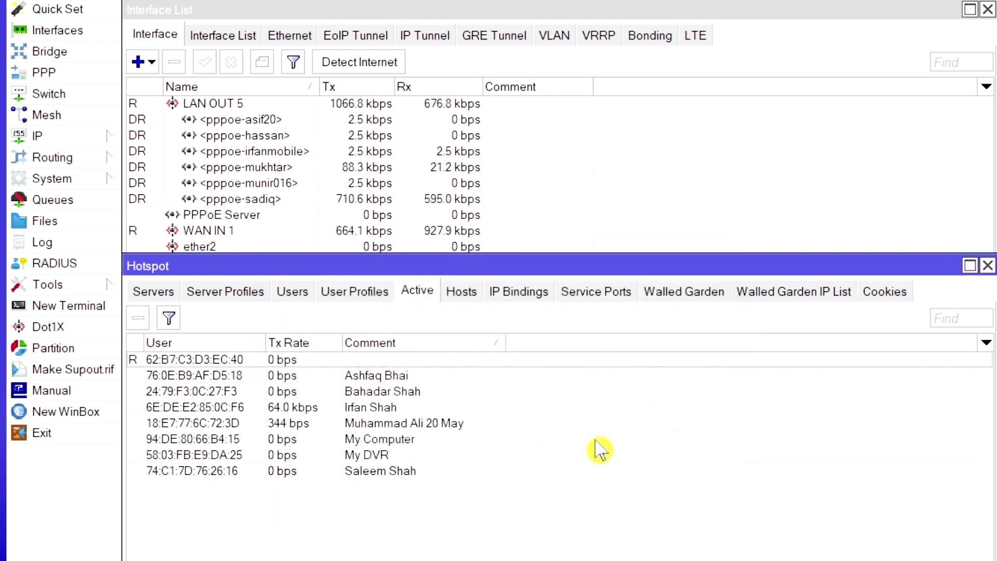